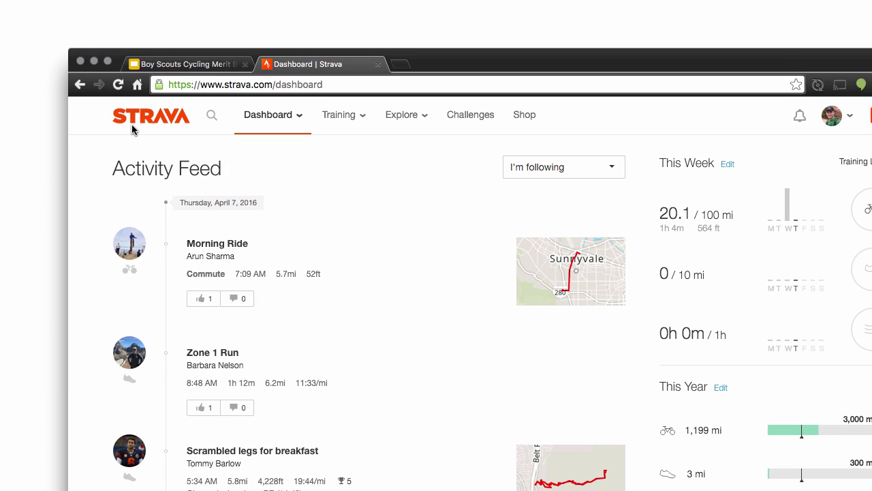
Step: Go to My Routes and start creating a new route
mouse_move(279, 121)
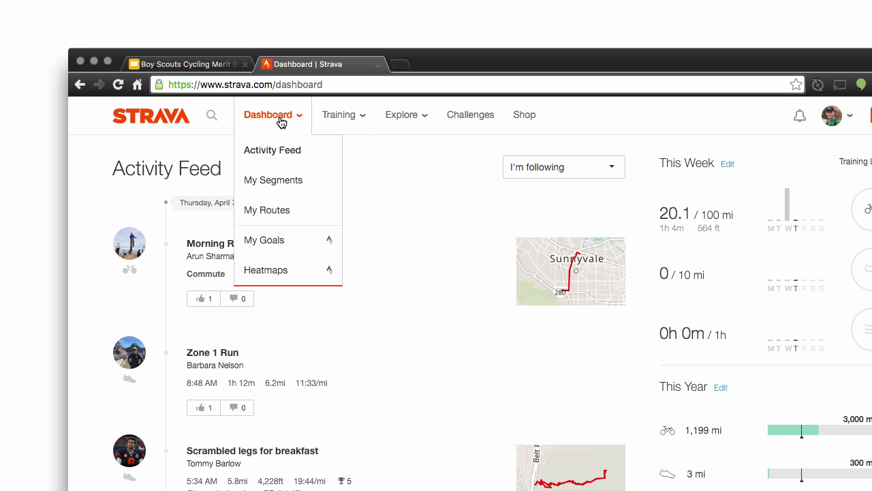
left_click(304, 220)
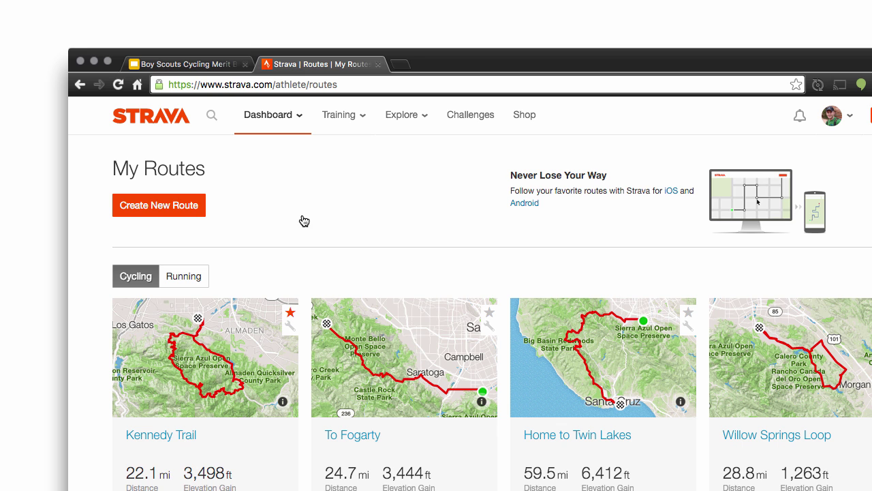
left_click(195, 219)
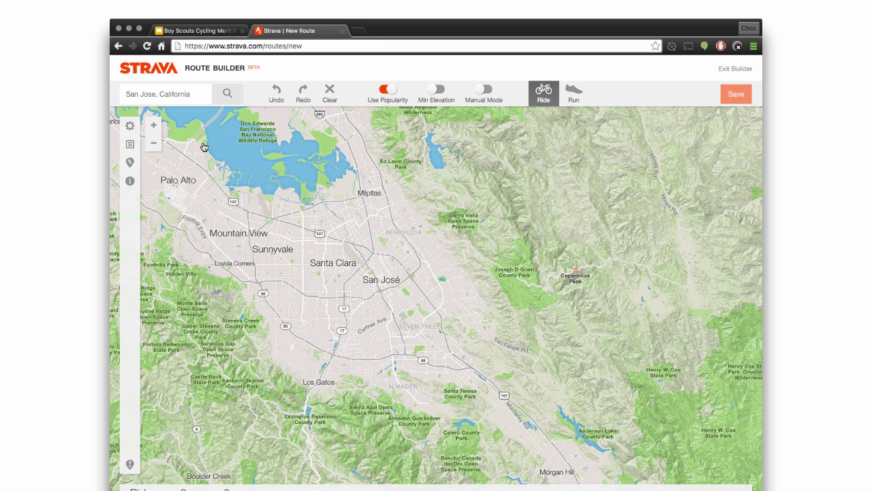
Step: Start the route at the east end of Blossom Hill Rd and extend it along Camden Ave past Almaden Meadows to Almaden Expy
left_click(154, 124)
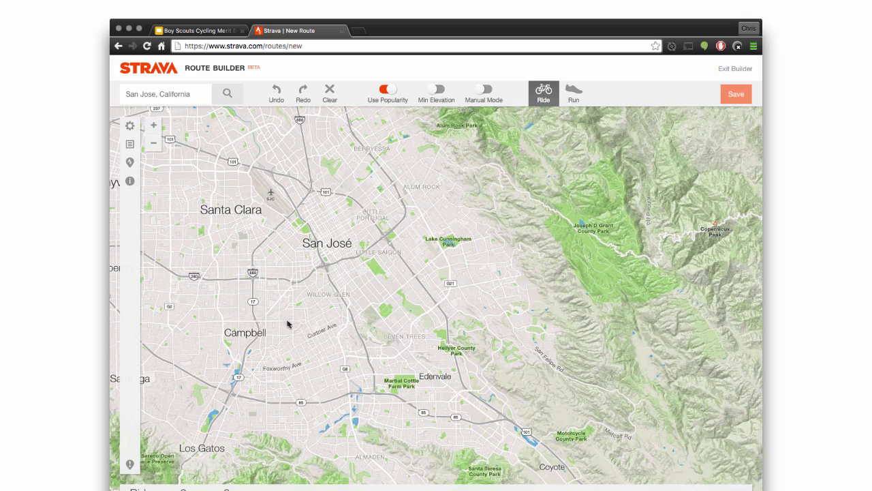
left_click_drag(289, 325, 314, 182)
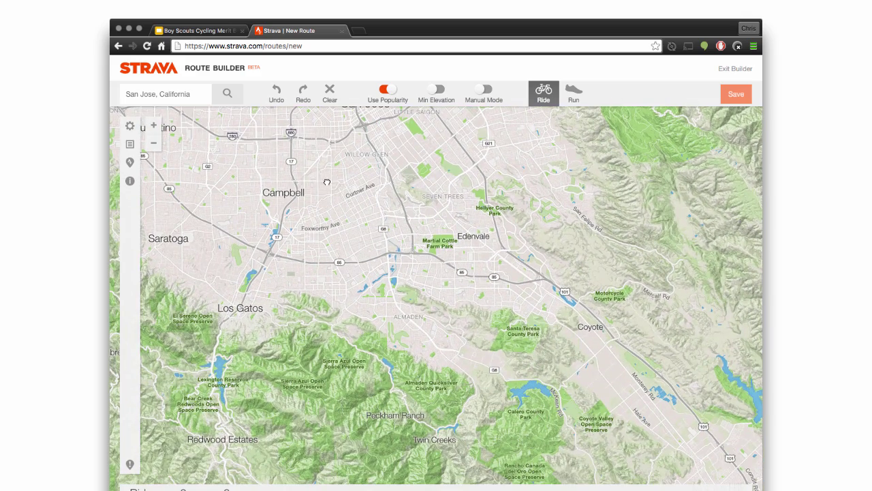
left_click(153, 125)
left_click_drag(265, 255, 318, 193)
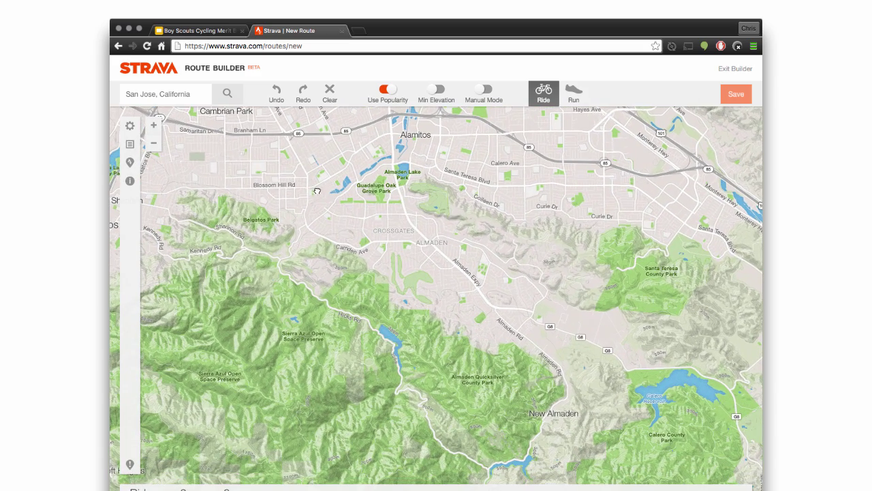
left_click(156, 126)
left_click_drag(267, 250, 417, 365)
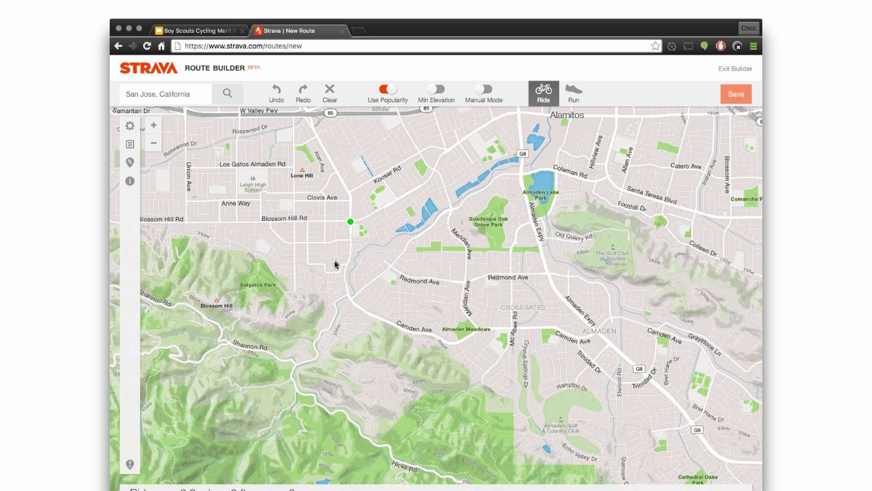
left_click(479, 333)
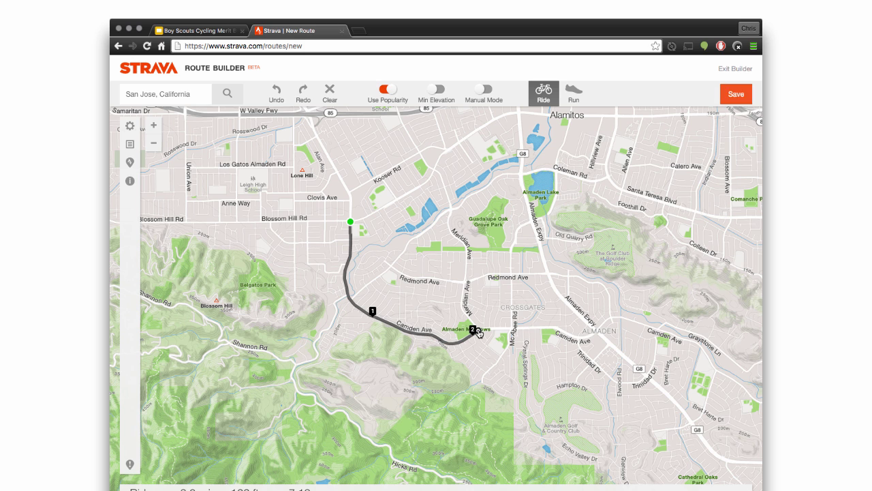
left_click(598, 333)
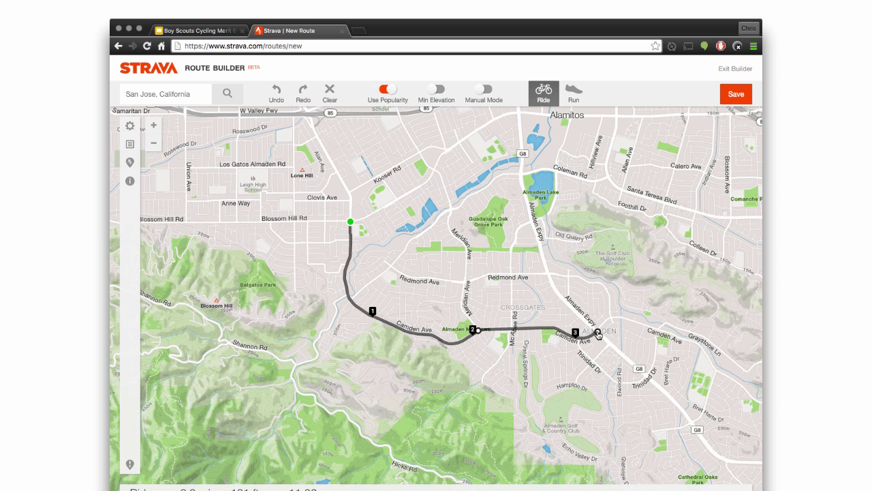
Step: Extend the route along Almaden Expy and Almaden Rd through New Almaden to the reservoir east of Twin Creeks
left_click_drag(656, 416, 328, 171)
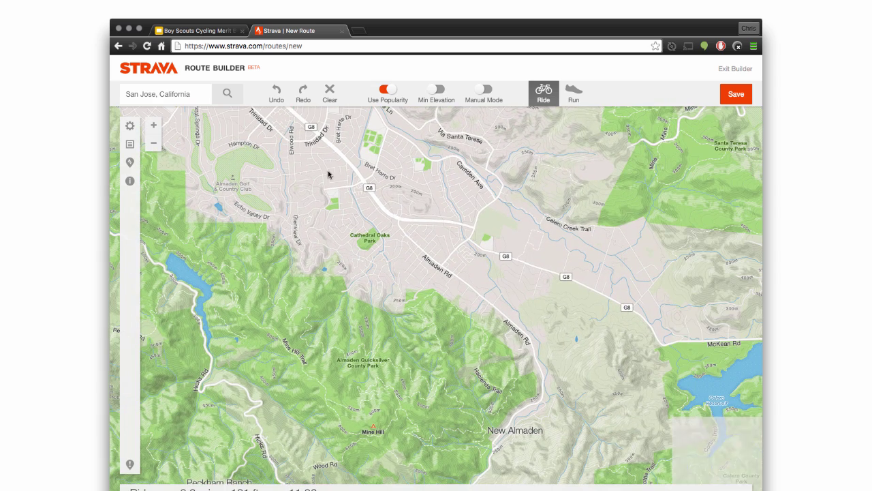
left_click(399, 219)
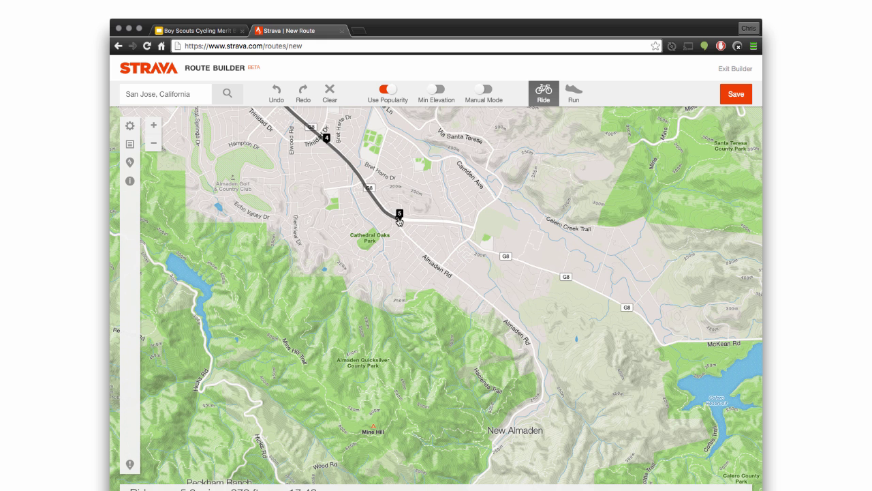
left_click(469, 287)
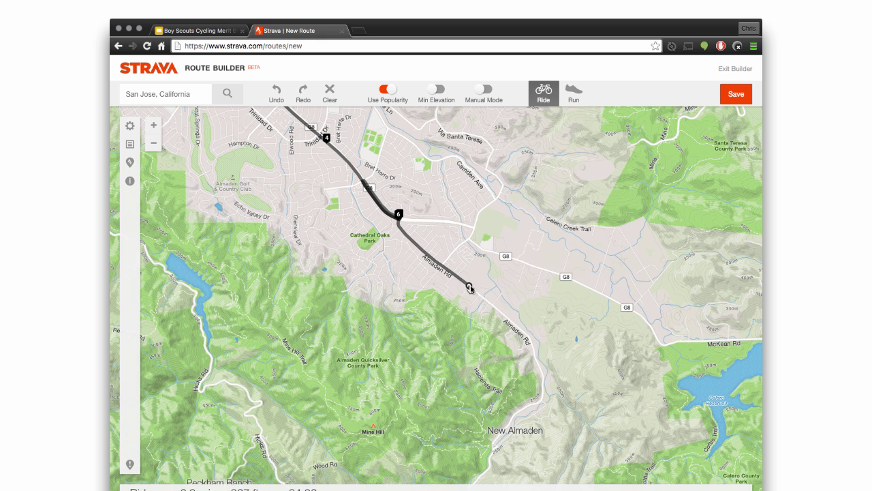
left_click_drag(506, 321, 451, 237)
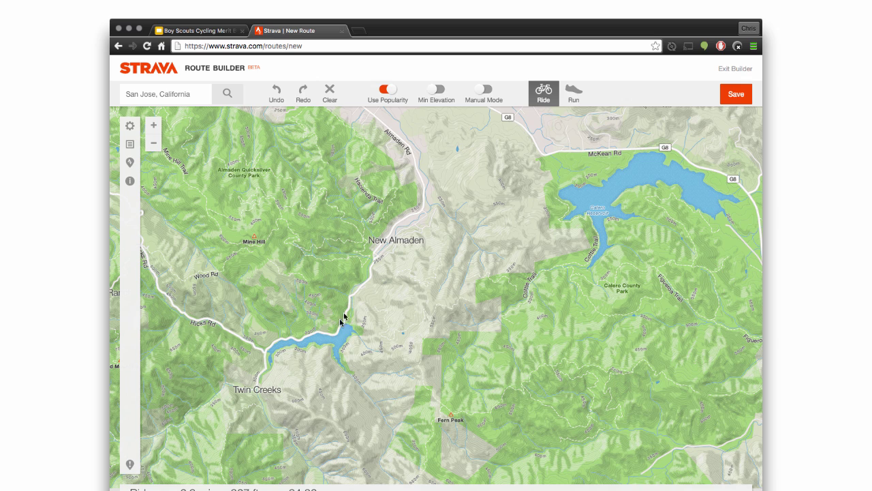
left_click(336, 337)
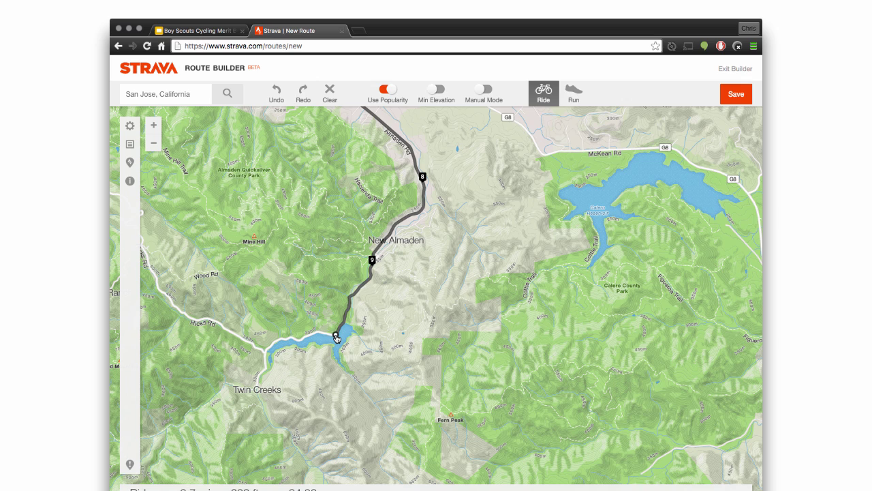
Step: Extend the route past Twin Creeks and northwest along Hicks Rd to just before the Shannon Rd junction
left_click_drag(239, 311, 599, 340)
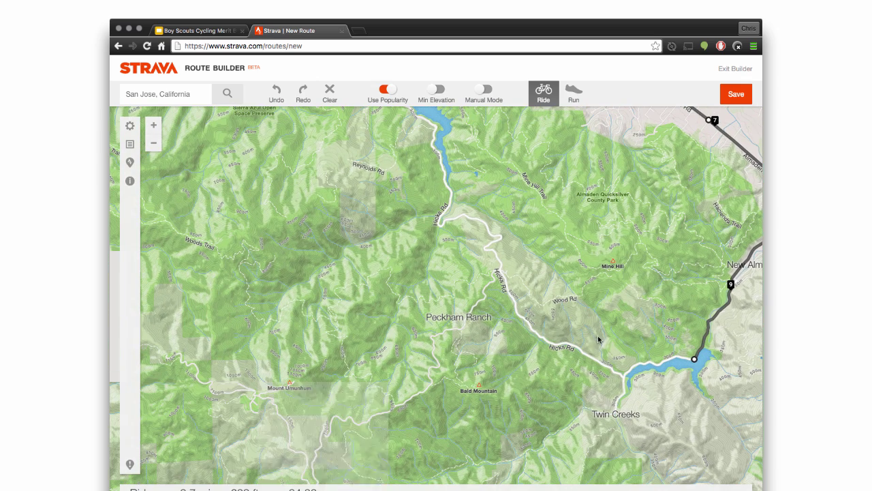
left_click(505, 284)
left_click_drag(511, 229, 583, 352)
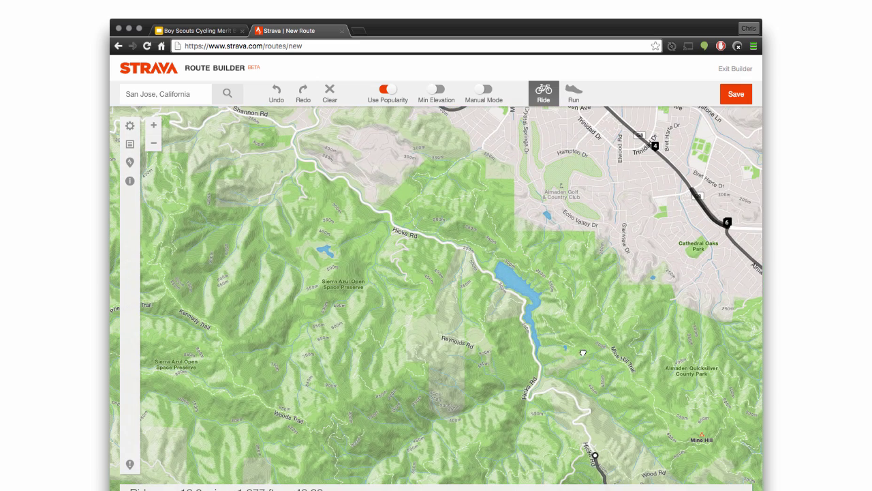
left_click(348, 184)
left_click_drag(330, 146, 497, 293)
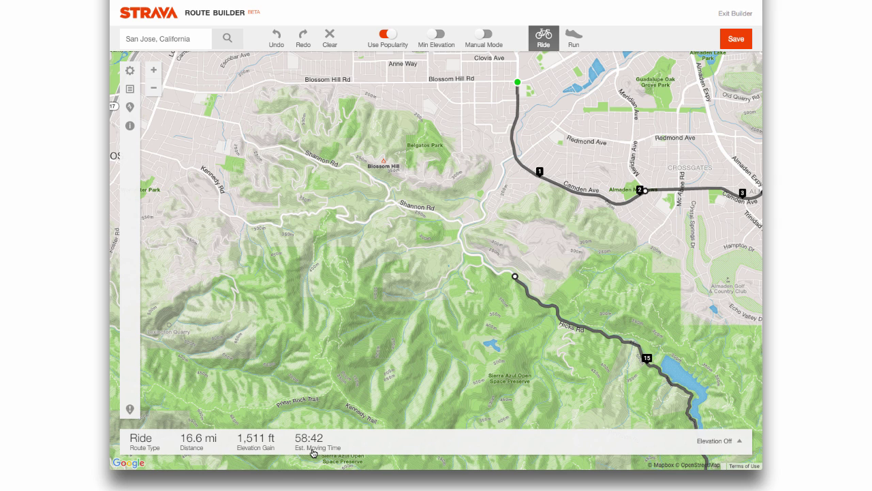
Step: Show the elevation profile and extend the route from Hicks Rd back to its starting point, closing the loop
left_click(739, 444)
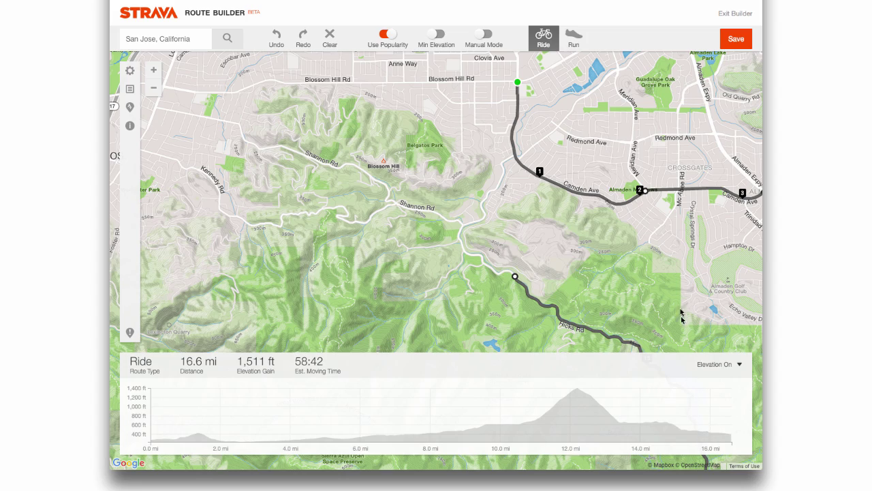
left_click_drag(675, 300, 338, 31)
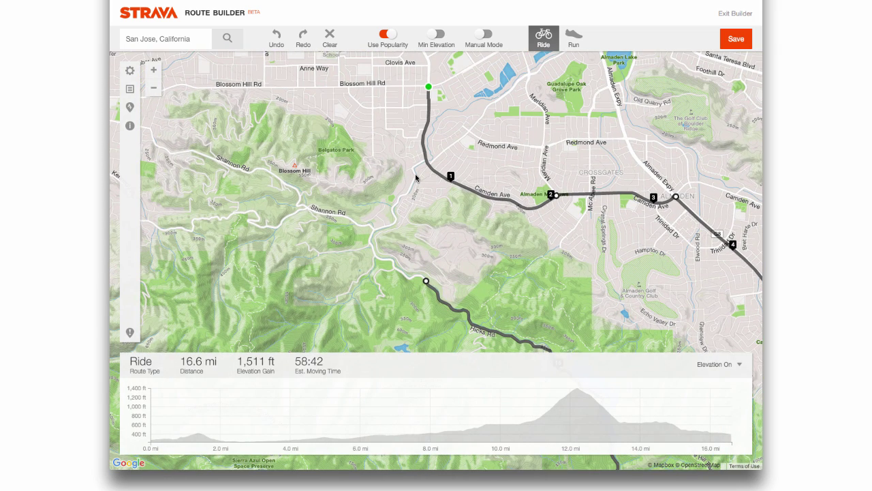
left_click(415, 176)
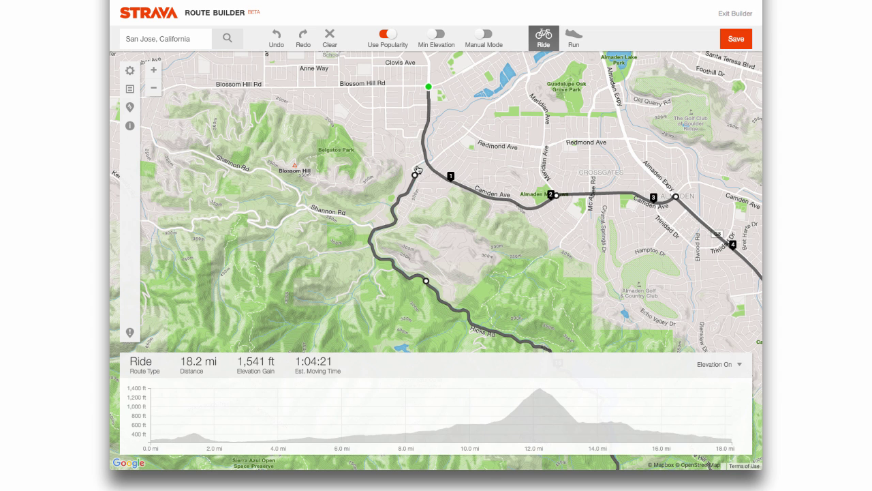
left_click(429, 89)
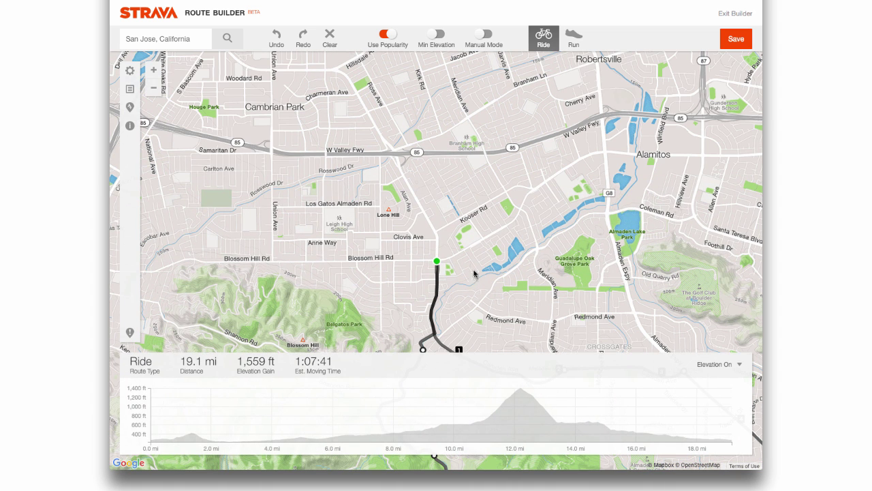
Step: Hide the elevation profile, save the route under the name "Almaden & Kennedy" and view its page
left_click_drag(474, 273, 464, 156)
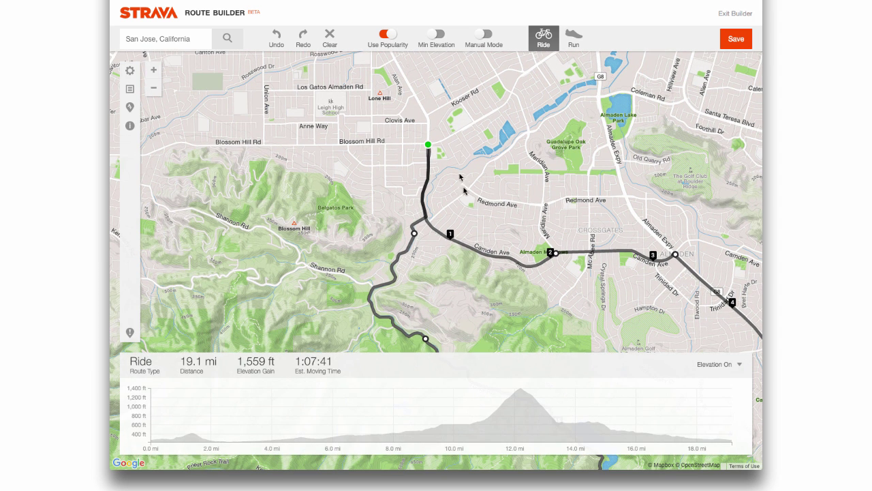
left_click(737, 365)
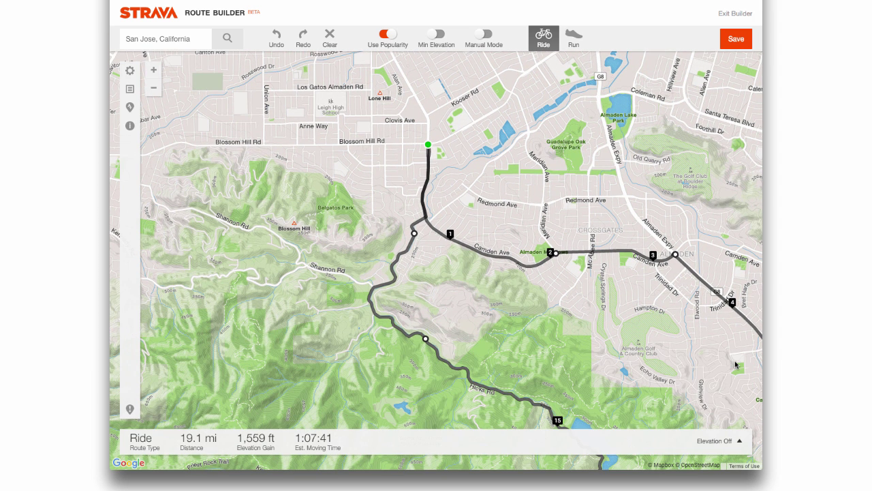
left_click(739, 40)
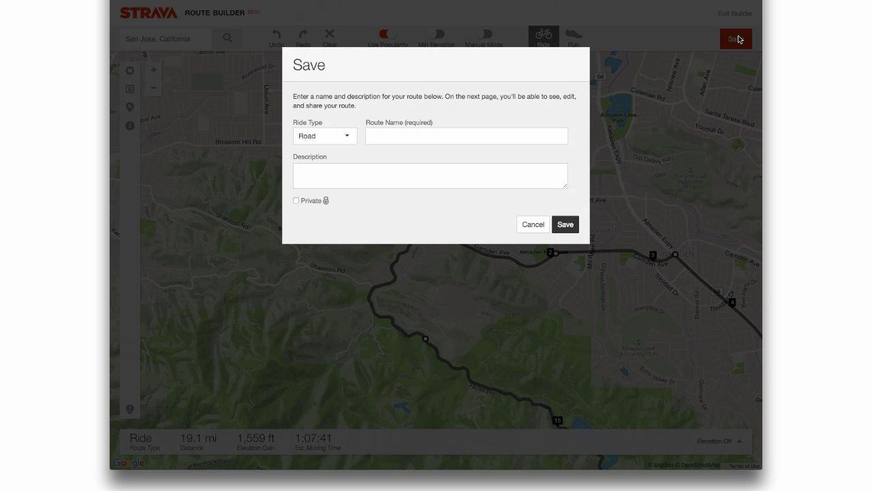
left_click(404, 137)
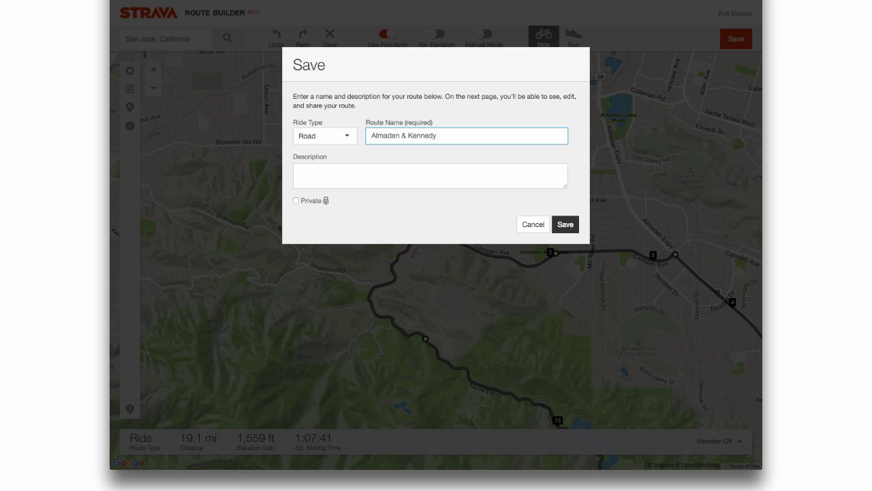
left_click(564, 225)
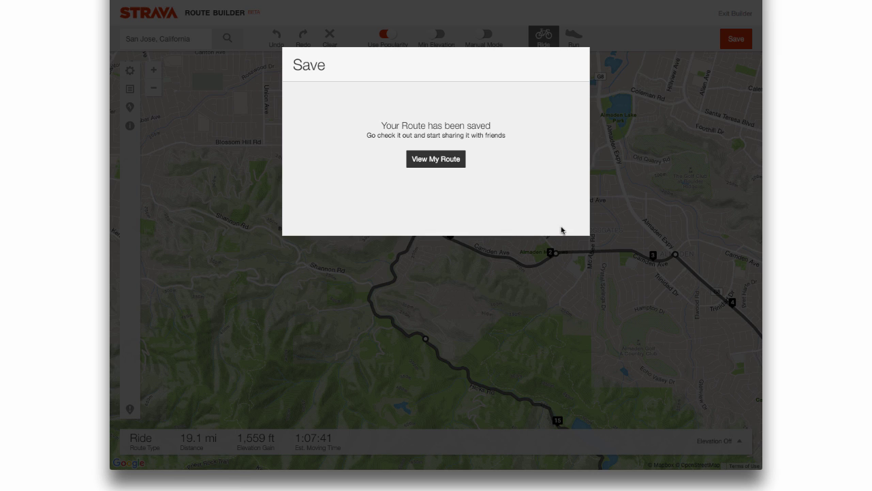
left_click(442, 166)
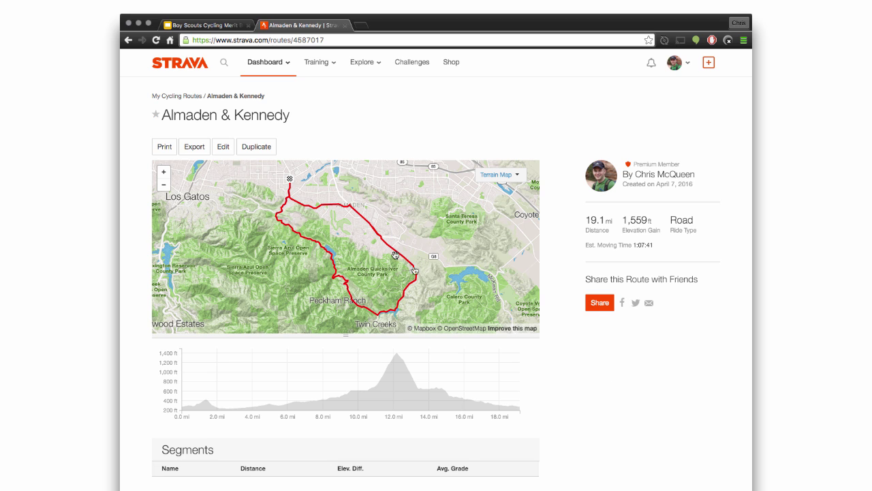
Step: Open the saved route for editing and move its waypoint at Camden Ave and Almaden Expy onto Trinidad Dr
left_click(224, 148)
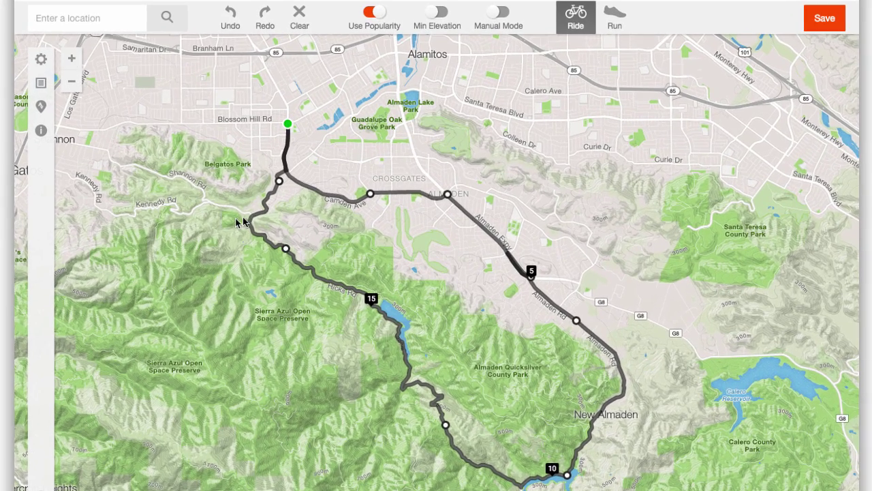
scroll(343, 242, "up", 2)
scroll(314, 230, "up", 1)
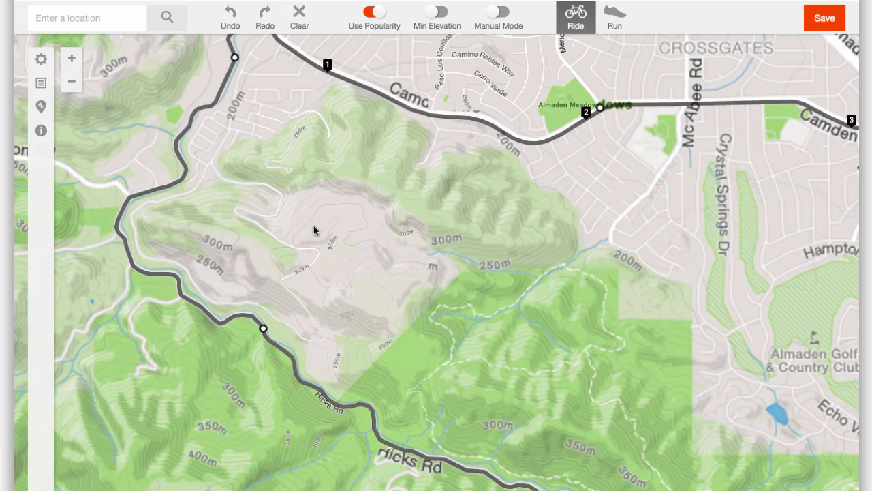
left_click_drag(658, 164, 363, 332)
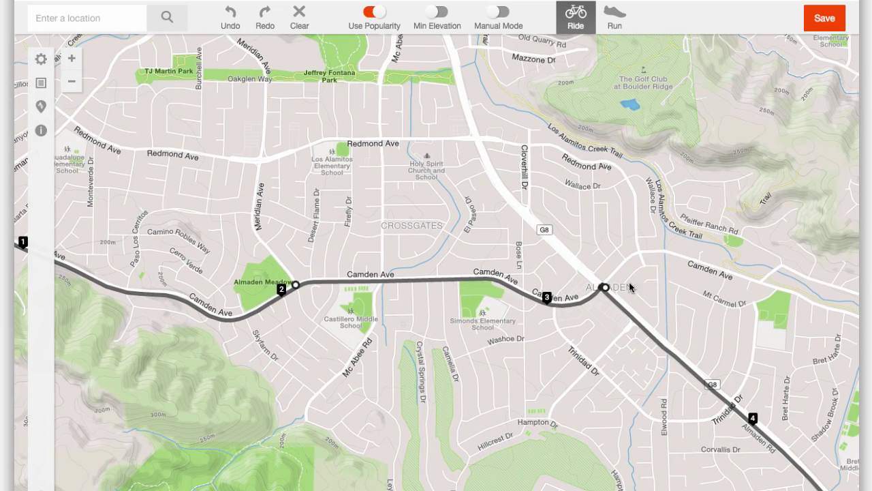
left_click_drag(734, 472, 521, 259)
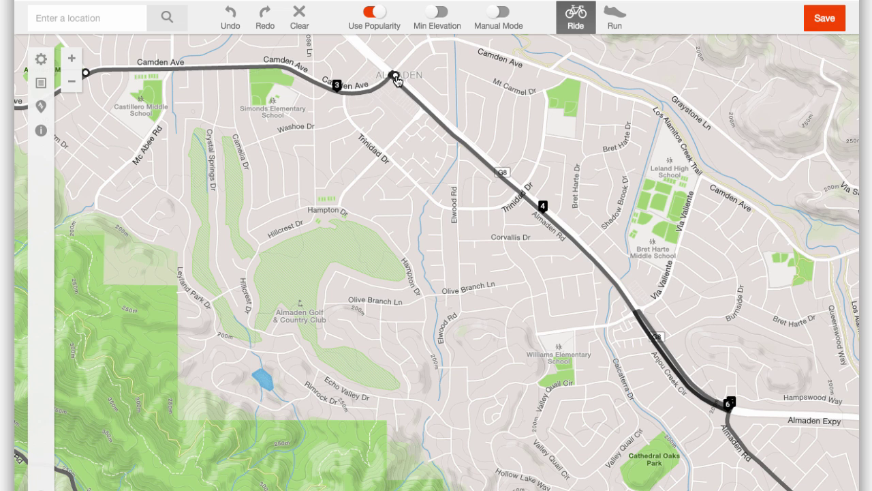
left_click_drag(396, 80, 385, 150)
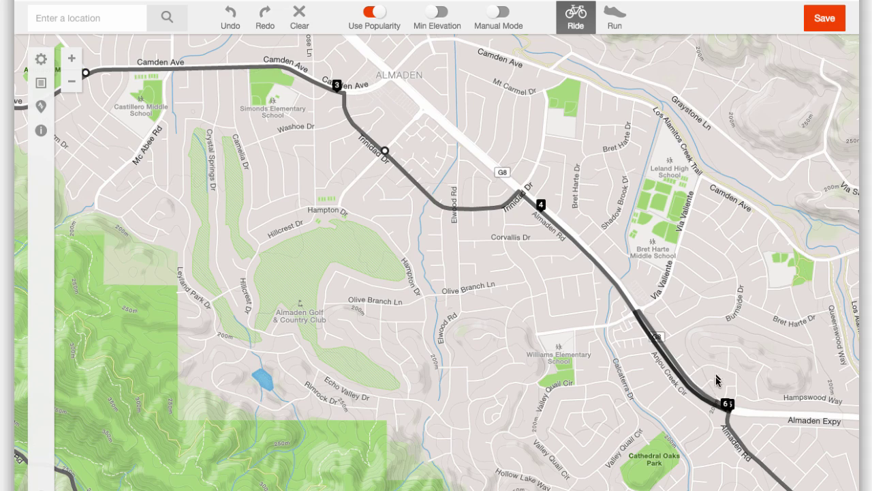
Step: Reroute the Almaden Expy section past Williams Elementary School and along Calcaterra Dr to Cathedral Oaks Park
left_click_drag(728, 407, 532, 253)
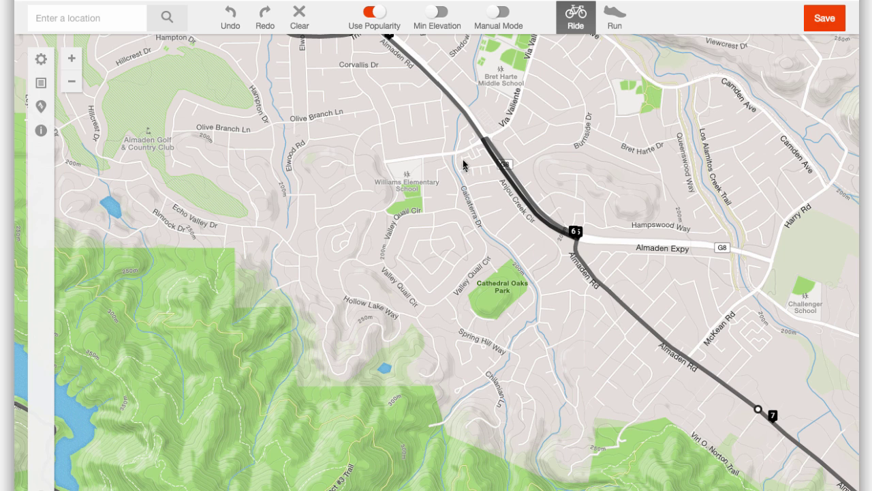
left_click_drag(467, 121, 442, 162)
left_click_drag(443, 158, 443, 156)
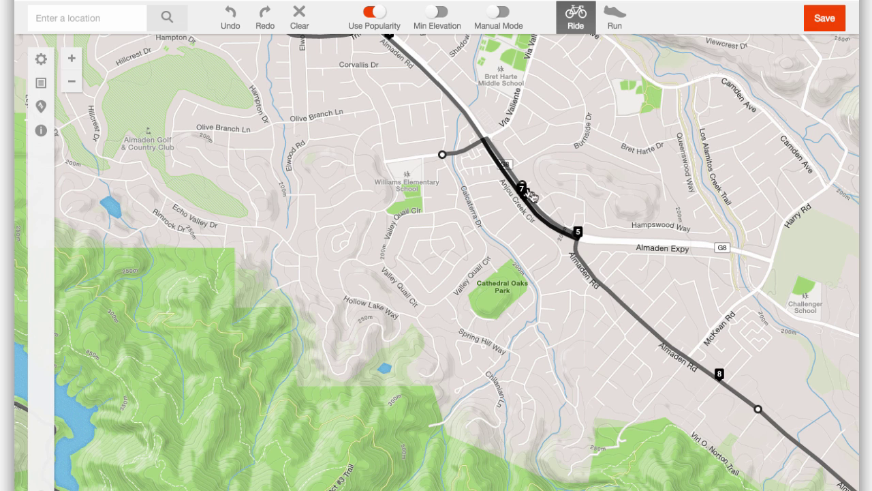
mouse_move(577, 239)
left_mouse_down()
mouse_move(510, 272)
mouse_move(523, 267)
left_mouse_up()
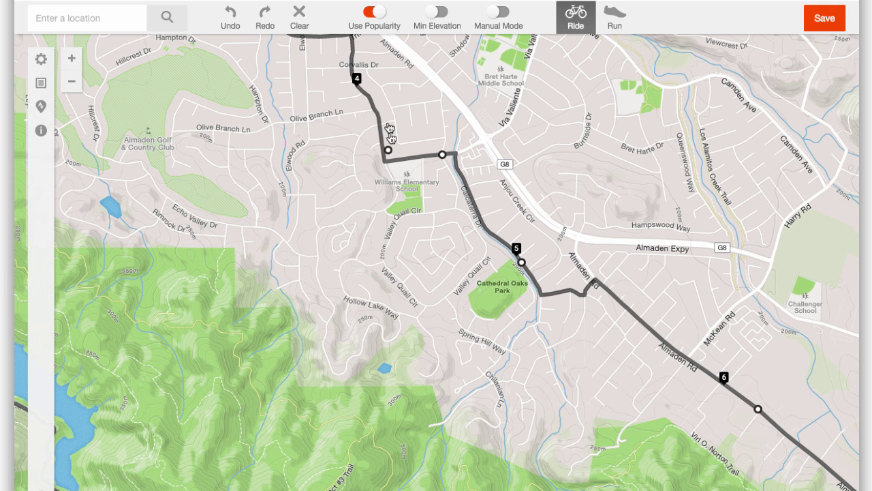
Step: Overlay the Global Heatmap on the map around the rerouted Williams Elementary School section and close the map view options
left_click_drag(391, 135, 415, 250)
left_click_drag(384, 196, 408, 258)
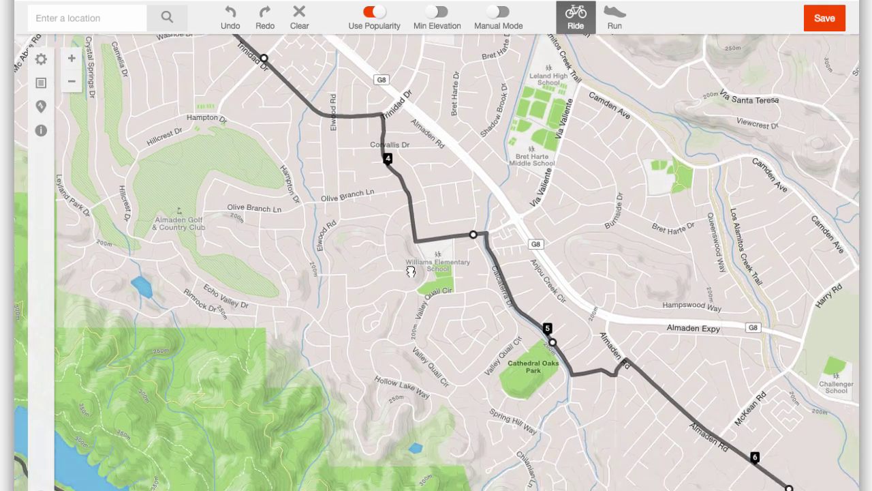
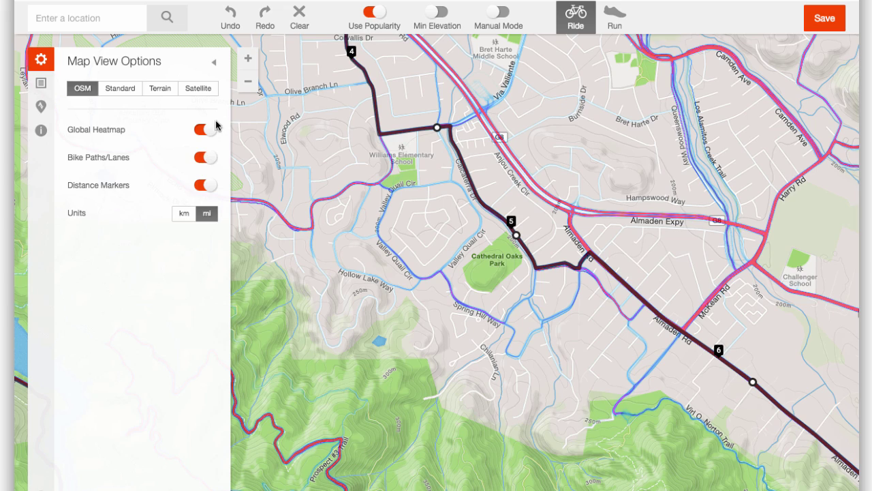
left_click(214, 62)
Step: Examine the heatmap for popular cycling roads around the loop, from San Jose and Boulder Creek to Morgan Hill and Gilroy
scroll(359, 243, "down", 2)
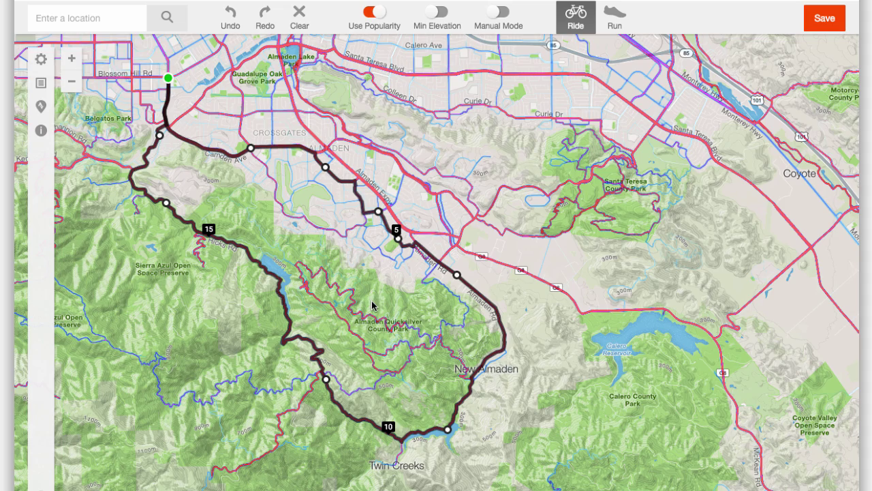
scroll(372, 305, "down", 1)
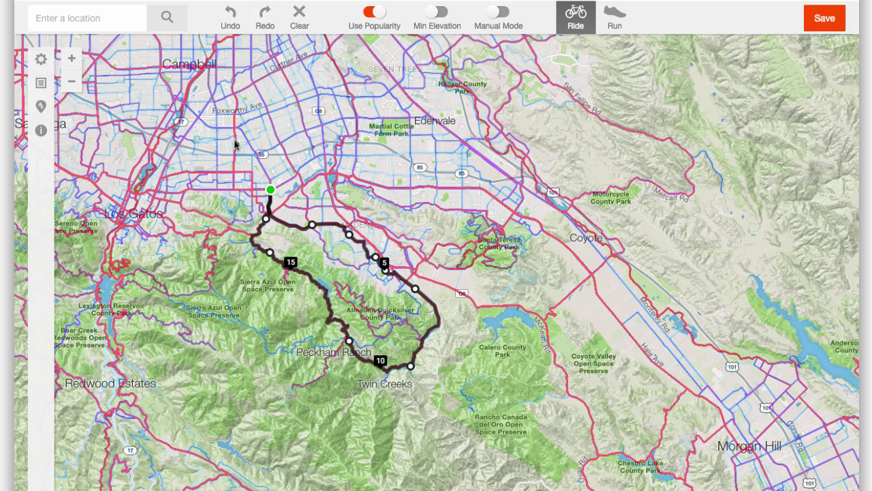
left_click_drag(234, 142, 576, 345)
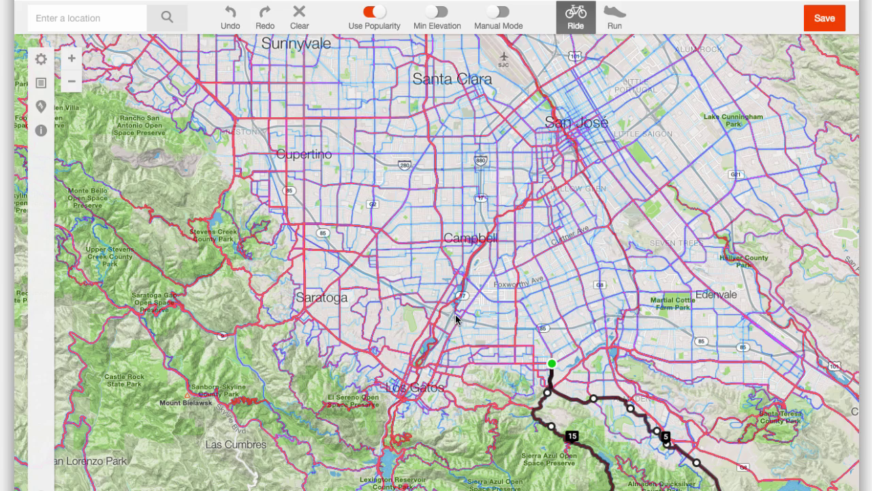
left_click_drag(440, 368, 489, 252)
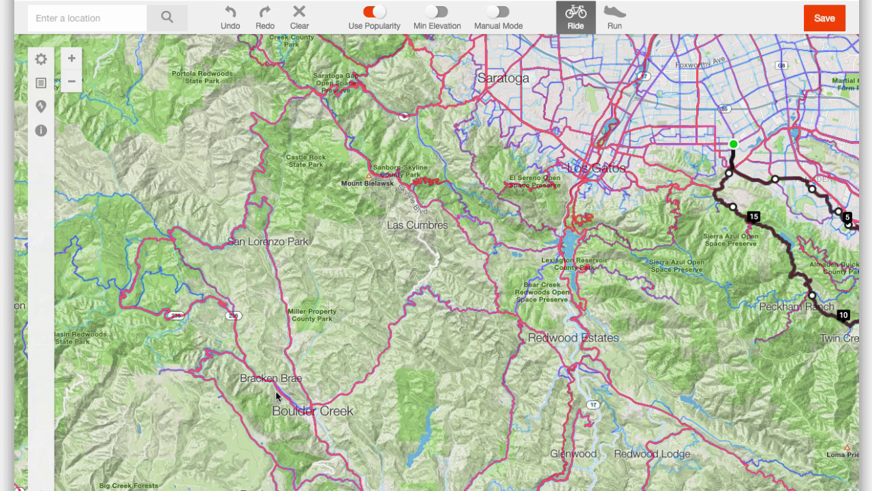
left_click_drag(724, 303, 211, 151)
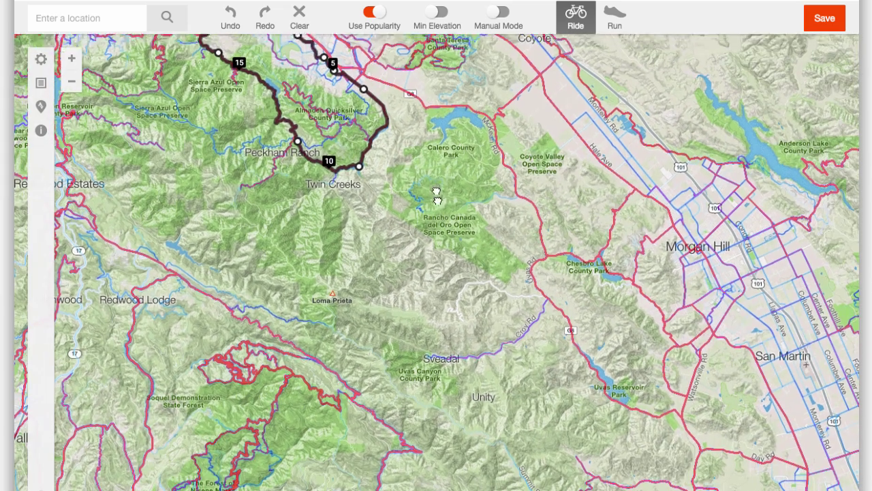
left_click_drag(437, 197, 477, 363)
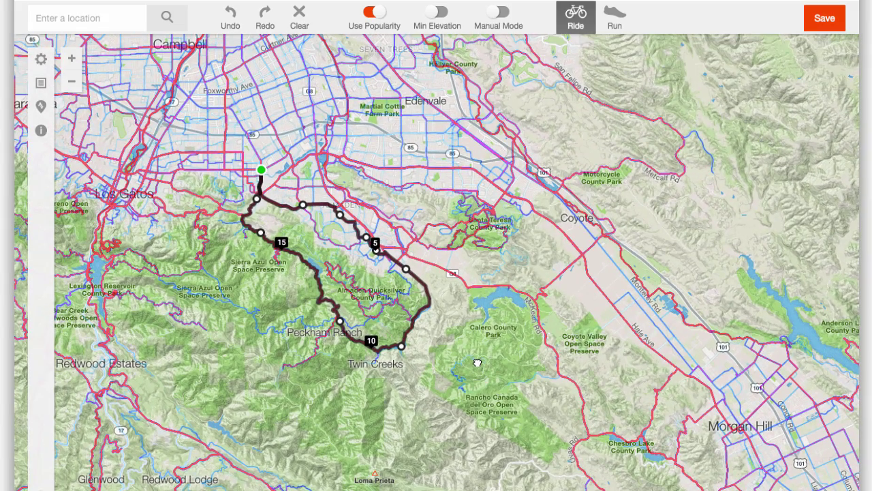
left_click_drag(575, 438, 317, 202)
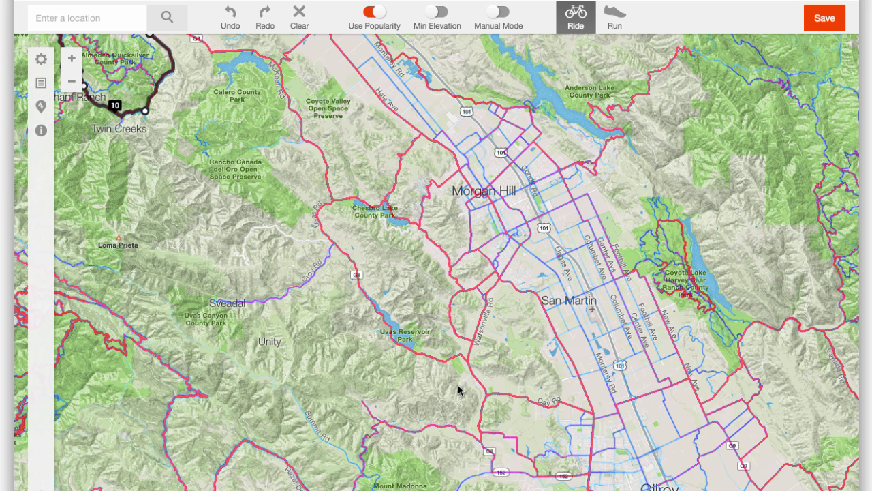
left_click_drag(471, 399, 426, 246)
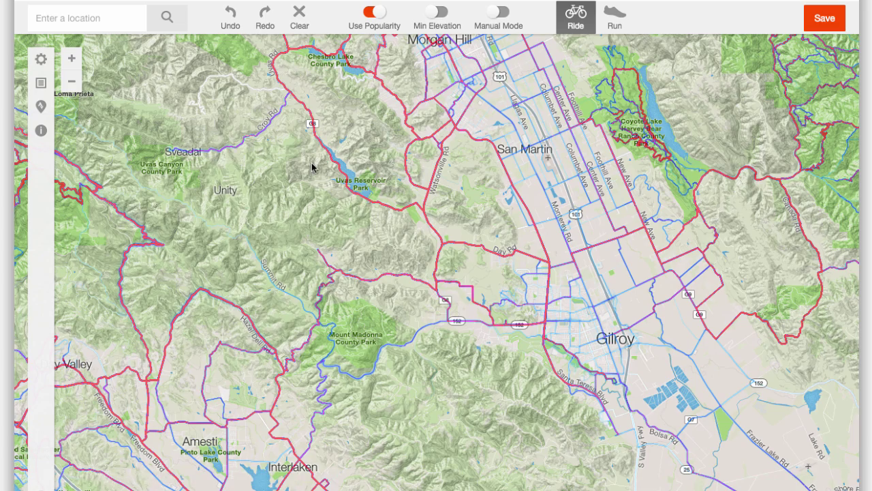
left_click_drag(333, 191, 496, 423)
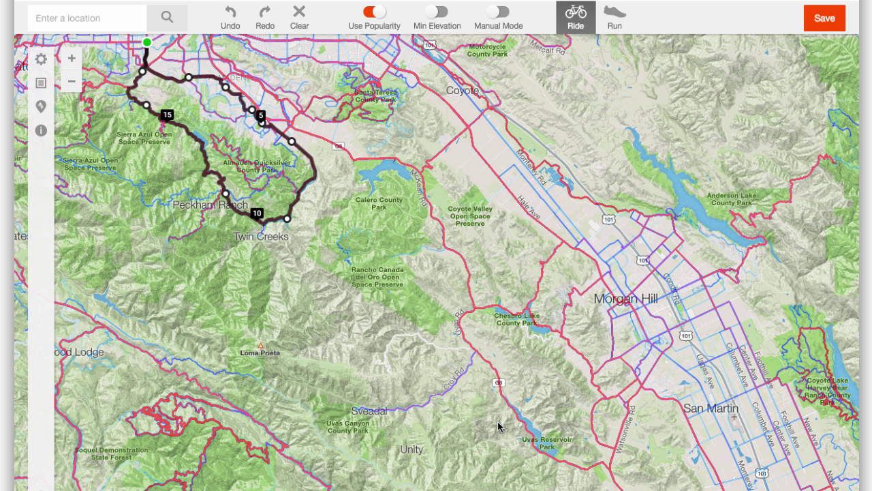
Step: View the route's cue sheet, show nearby Strava segments on the map with Segment Explore, and close its list
left_click(42, 84)
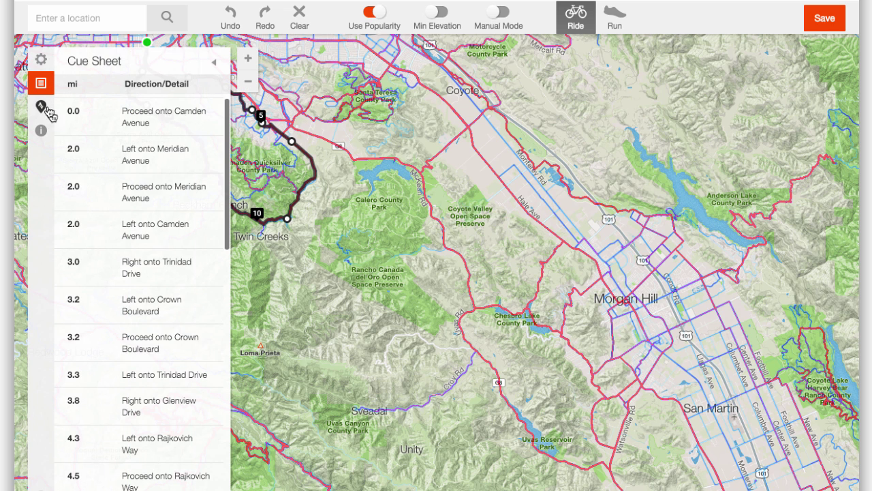
left_click(46, 109)
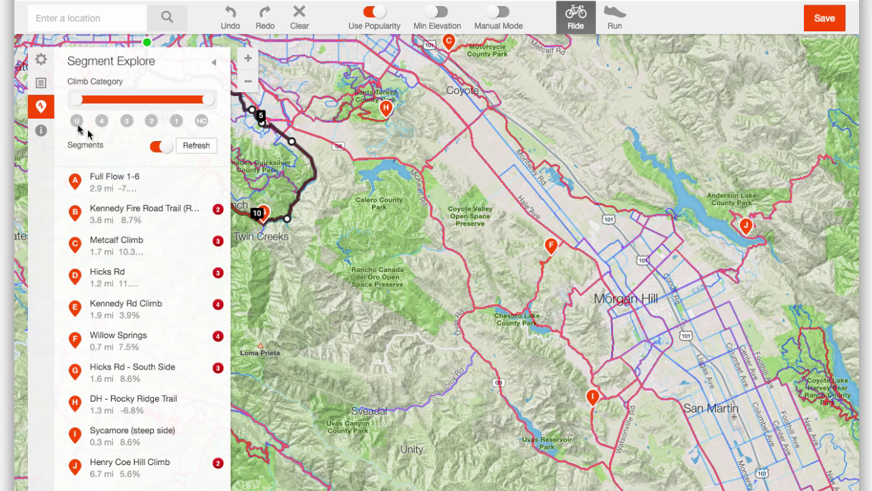
left_click(38, 108)
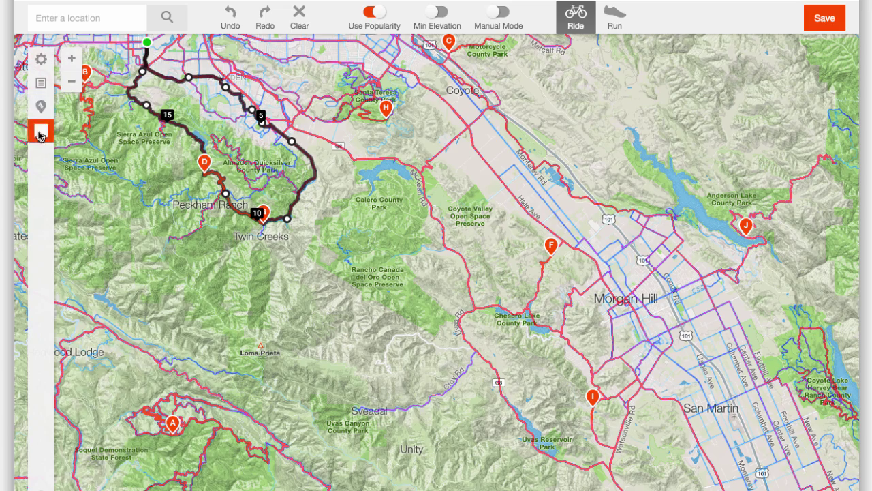
Step: View the Route Builder's Getting Started help, close it, and return to the whole loop with its surrounding segments
left_click(39, 131)
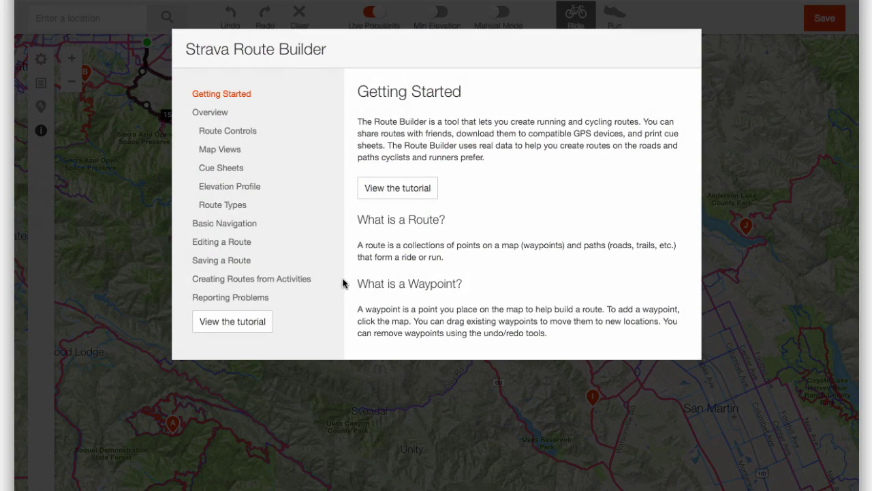
left_click(736, 181)
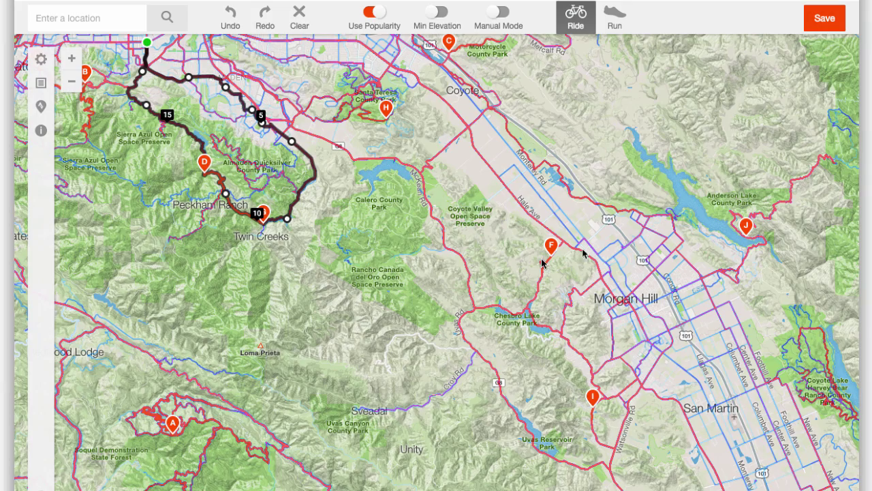
left_click_drag(509, 228, 694, 427)
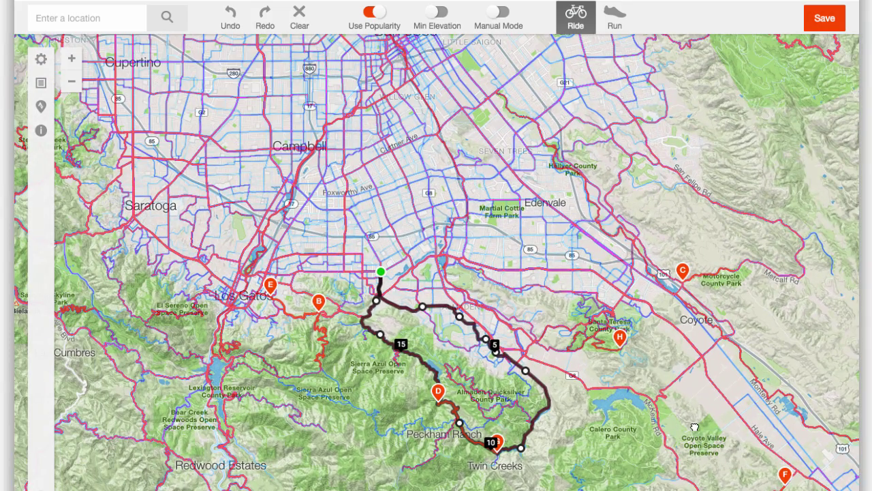